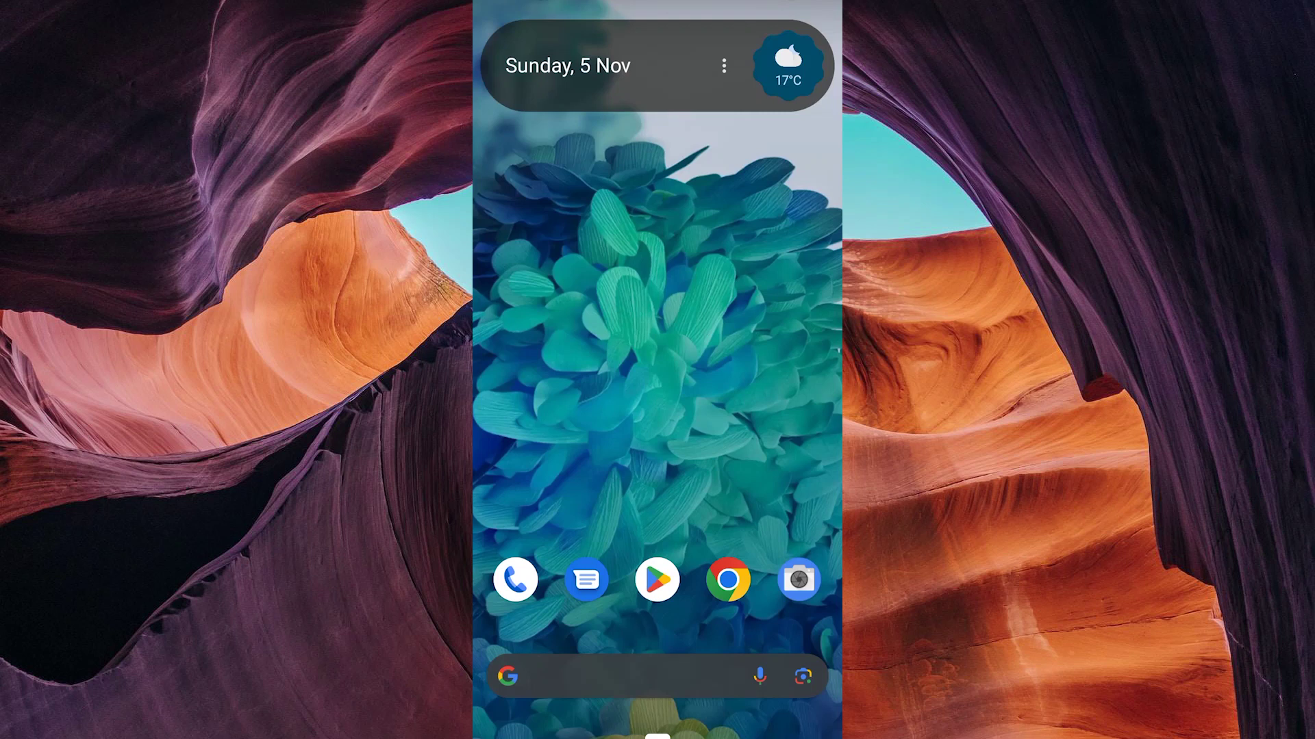
Step: Open the Android app drawer and launch Discord
mouse_move(658, 731)
left_mouse_down()
mouse_move(592, 568)
mouse_move(592, 158)
left_mouse_up()
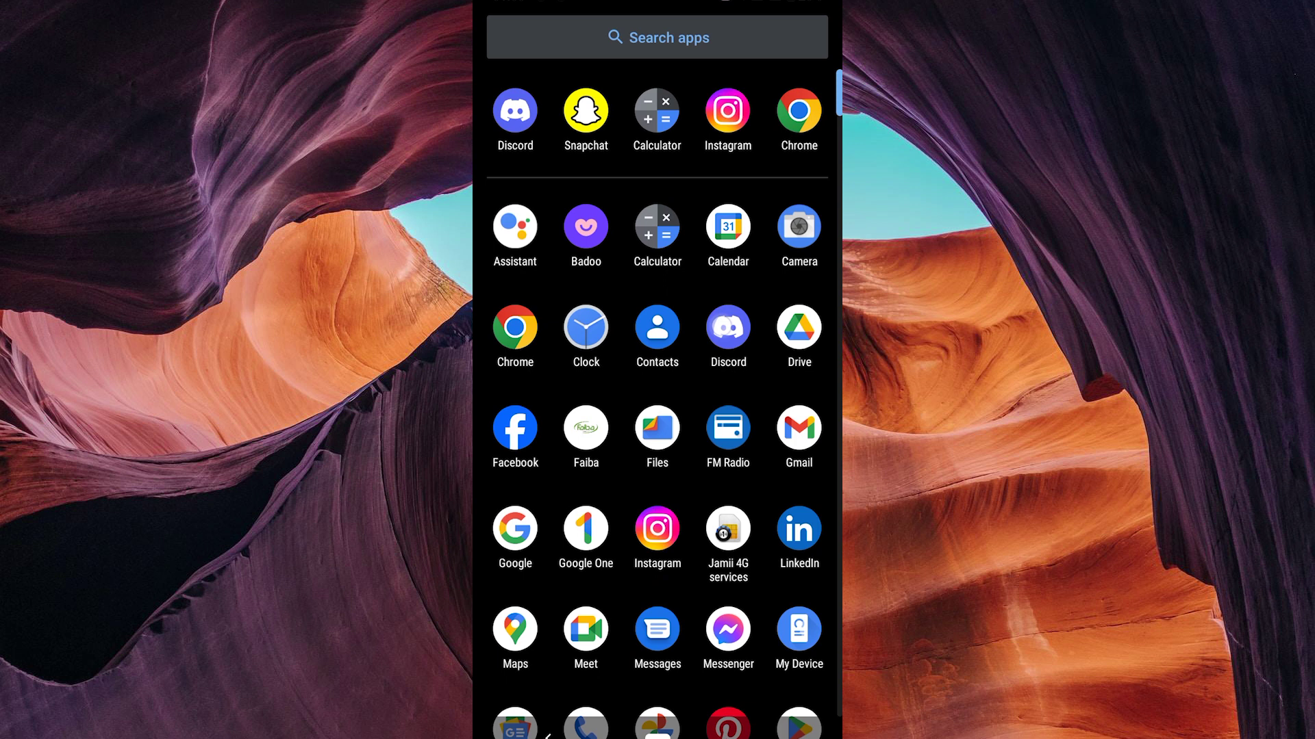
left_click(728, 326)
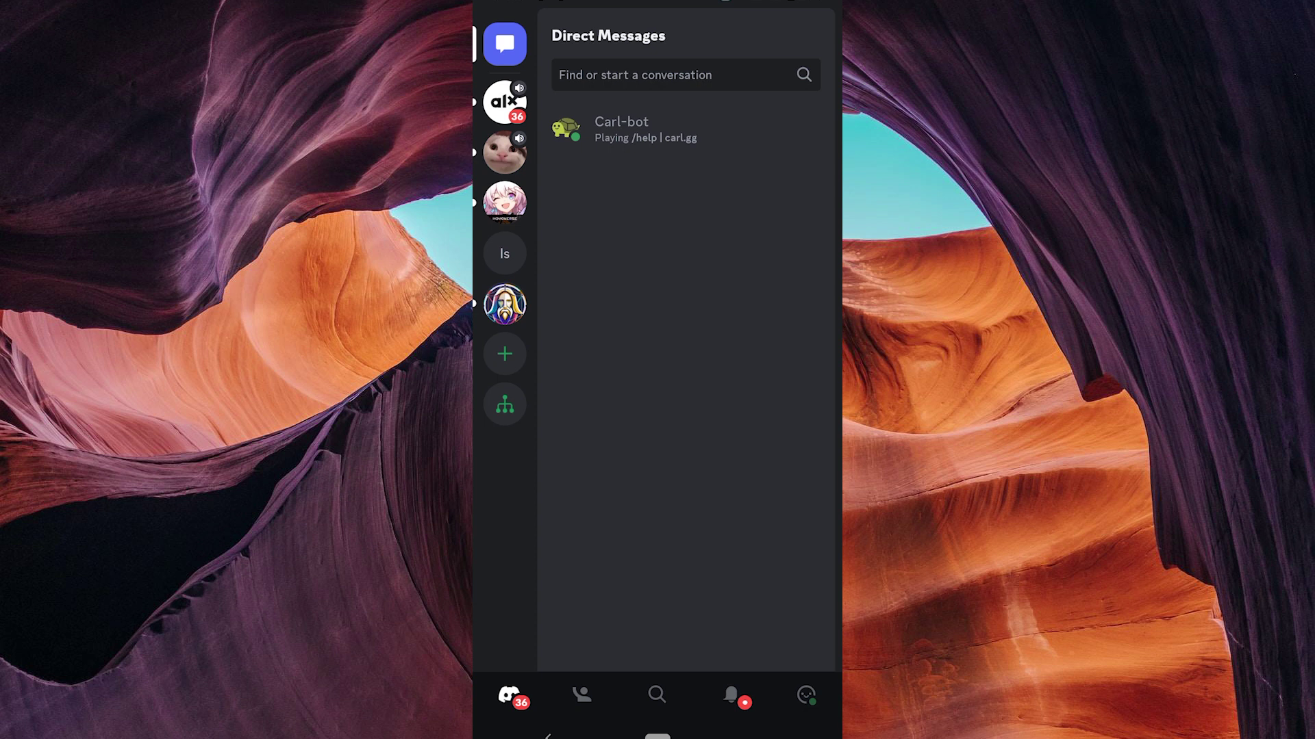
Step: Switch Discord to the Friends view, which lists no friends yet
left_click(582, 696)
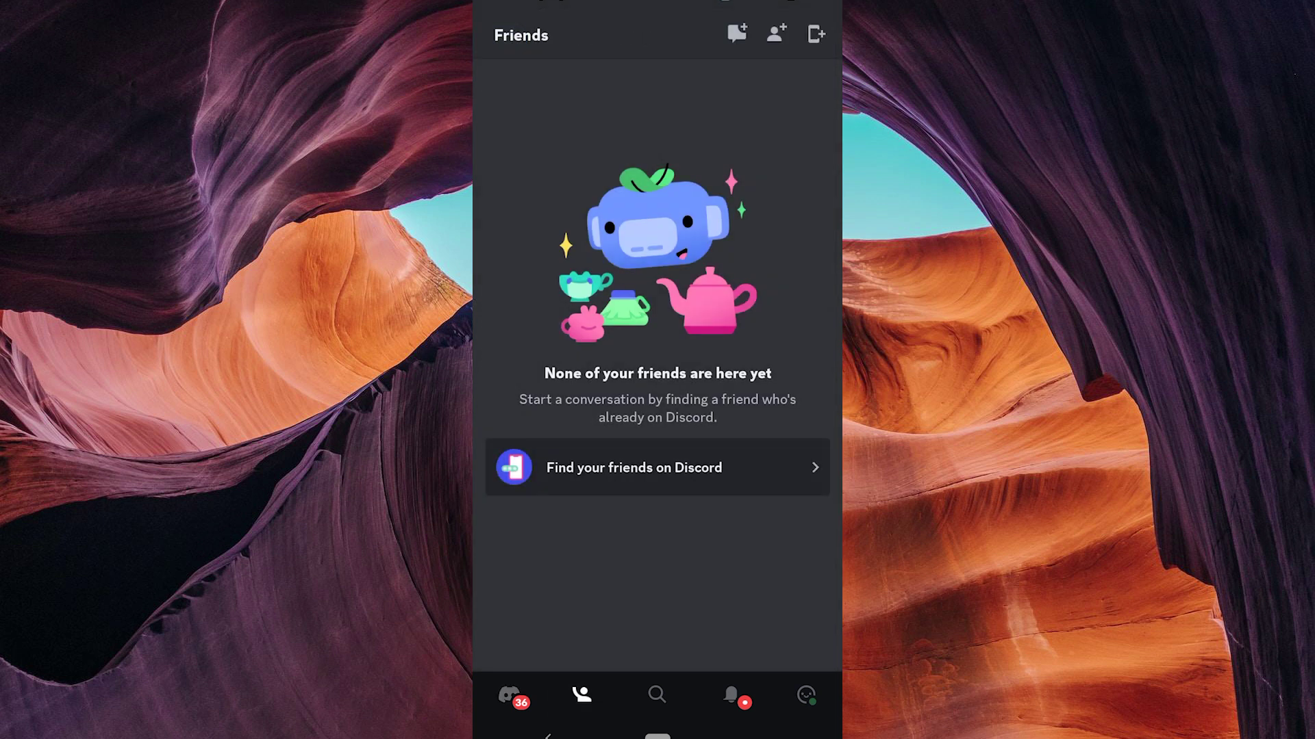
left_click(656, 696)
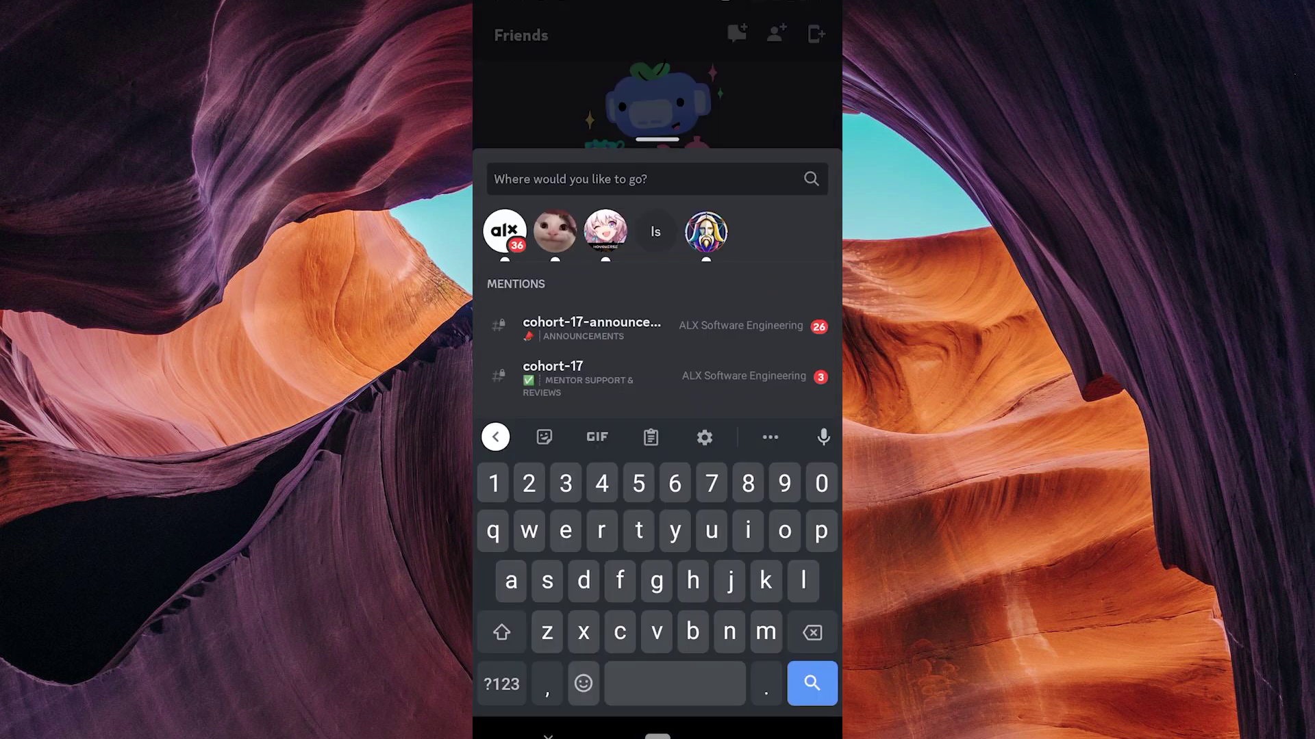
left_click(548, 738)
left_click(729, 698)
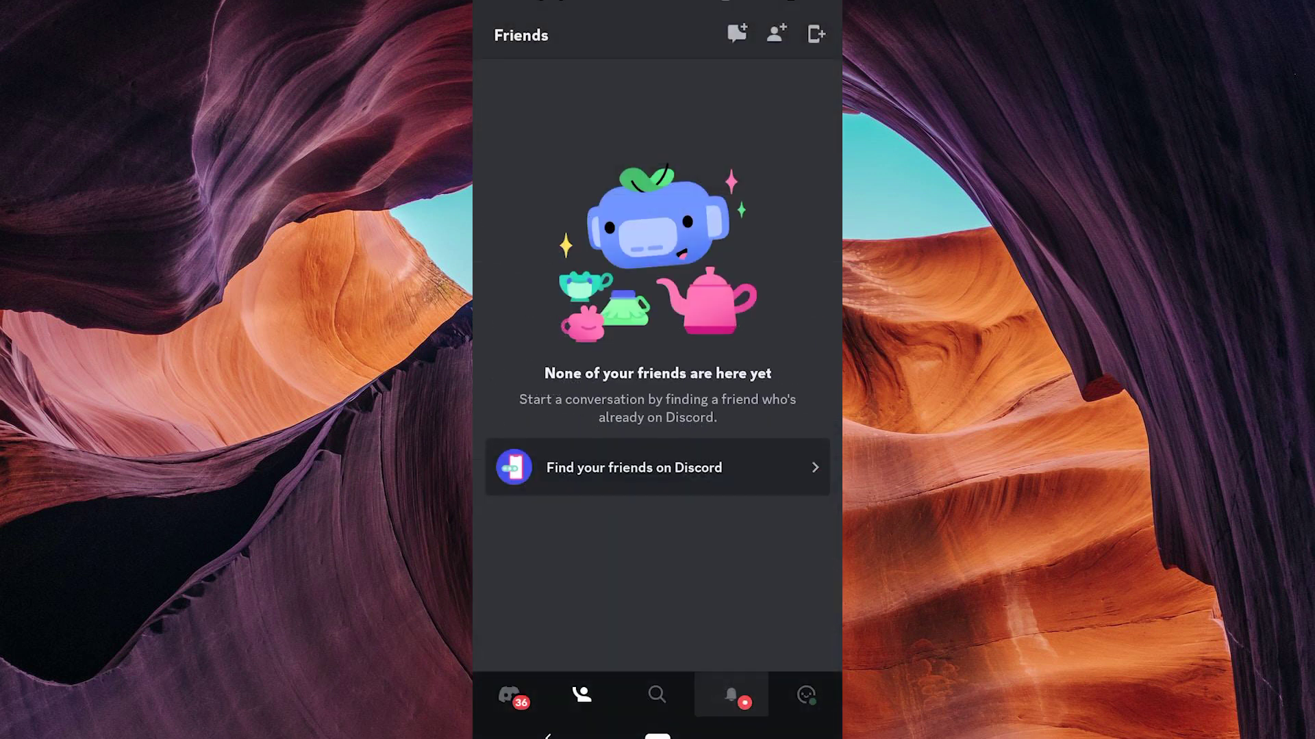
left_click(547, 738)
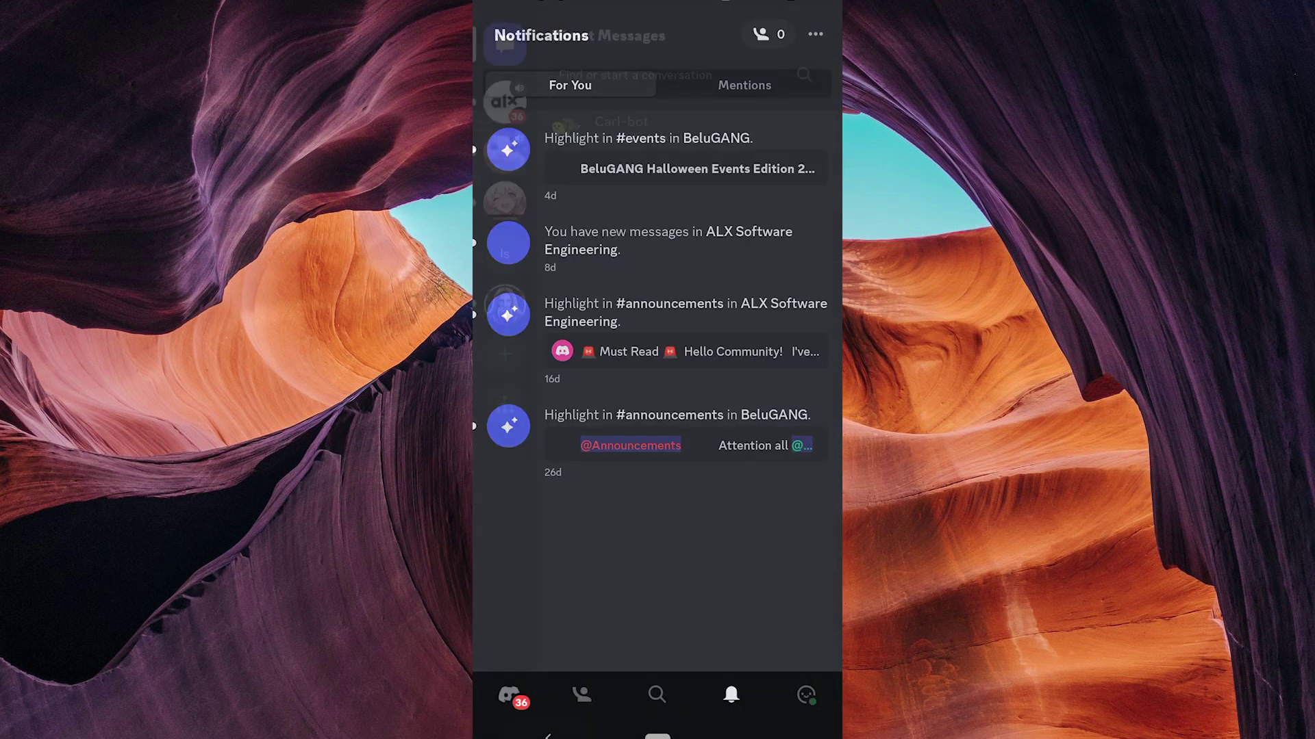
left_click(807, 694)
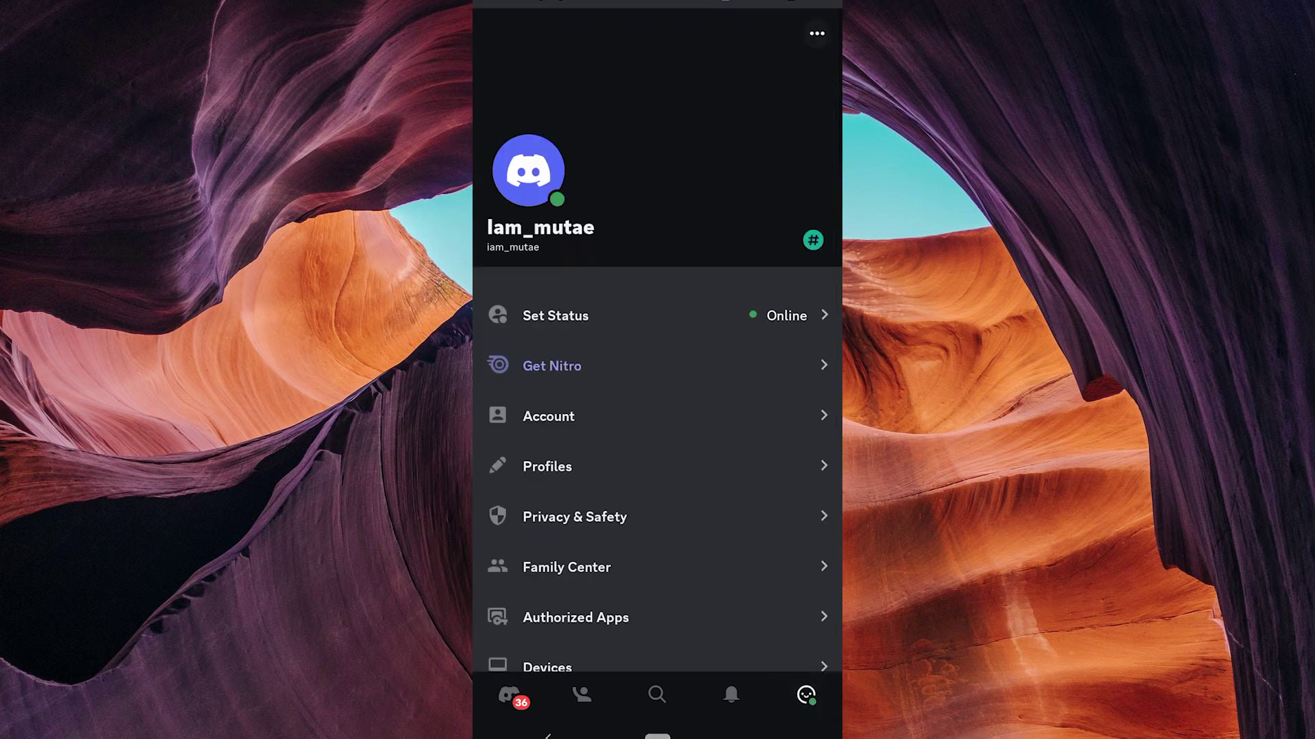
left_click(548, 735)
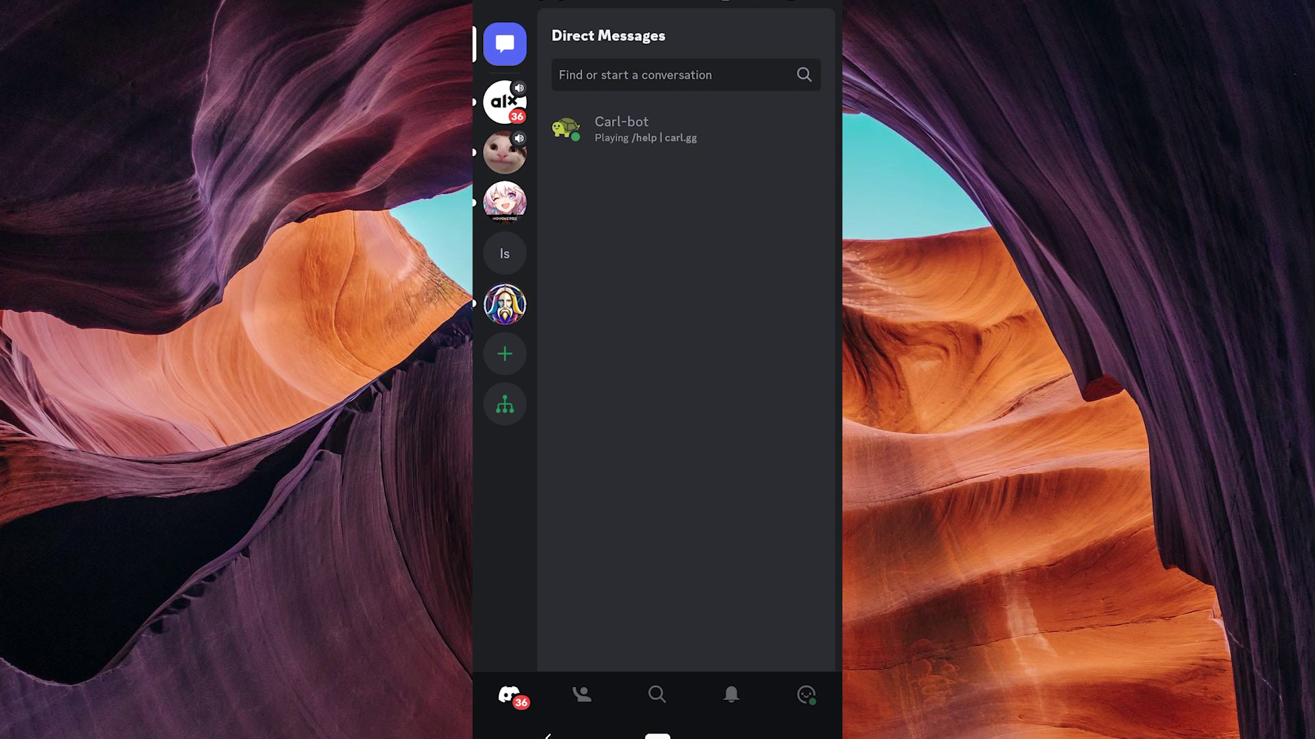
left_click(504, 353)
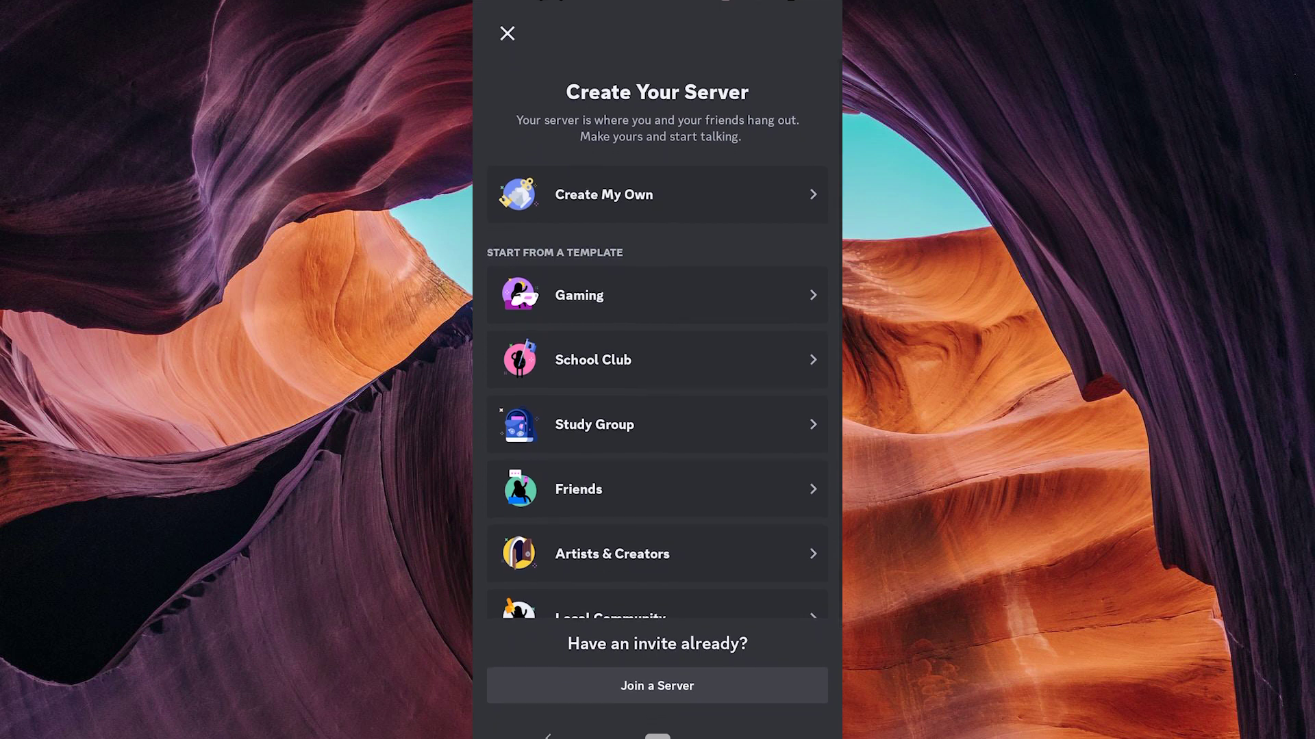
Step: Create a from-scratch server for me and my friends, keeping the name Iam_mutae's server
left_click(595, 189)
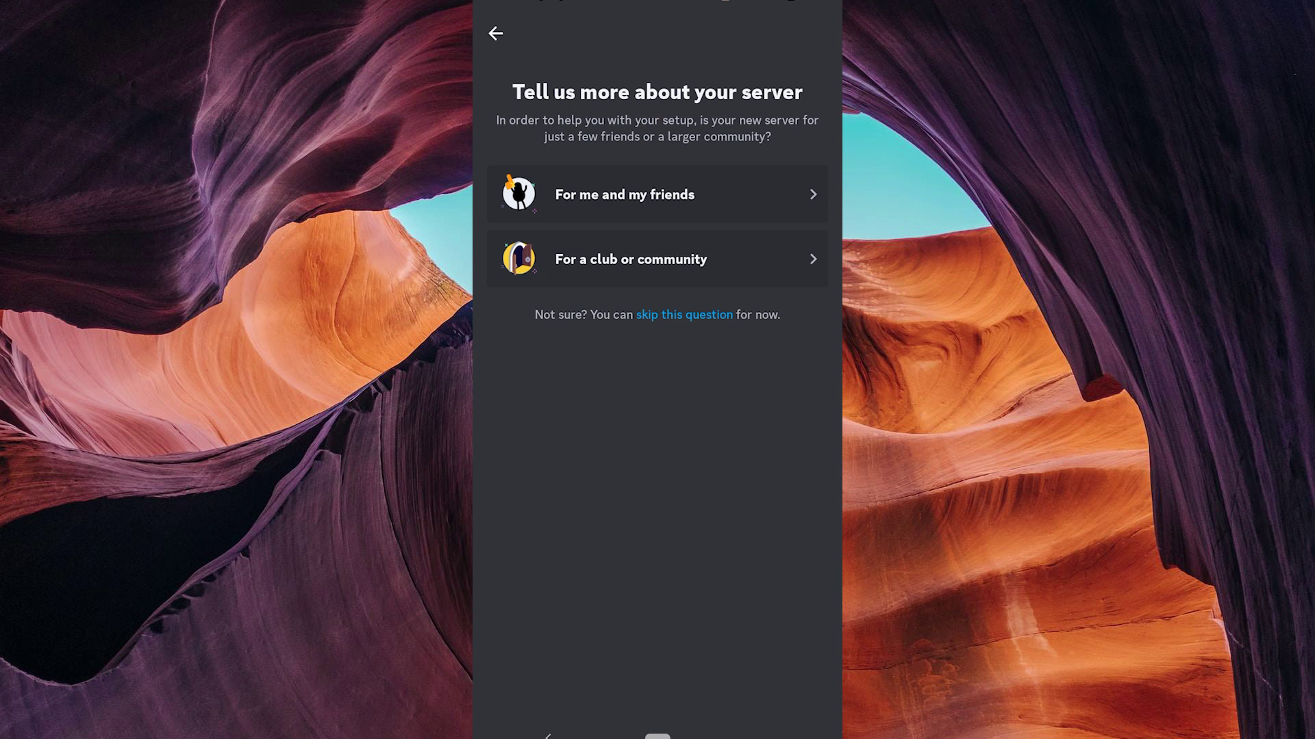
left_click(606, 195)
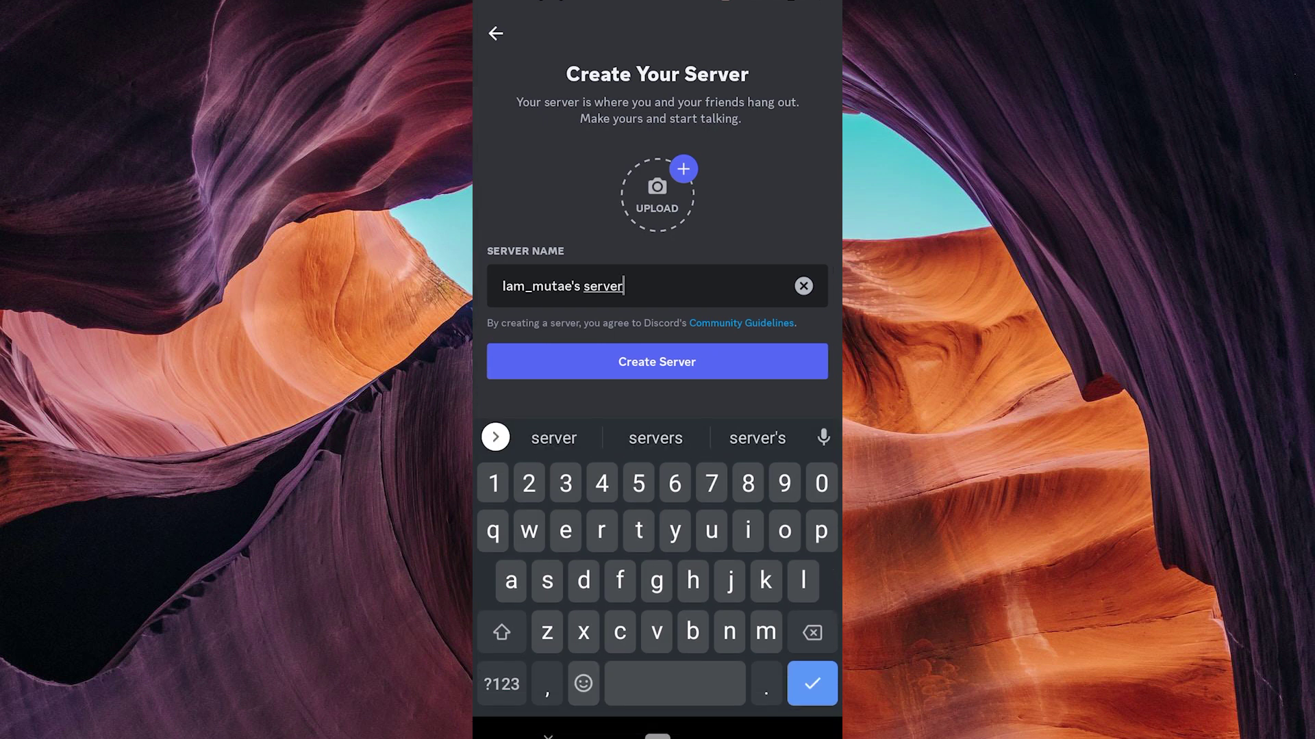
left_click(622, 365)
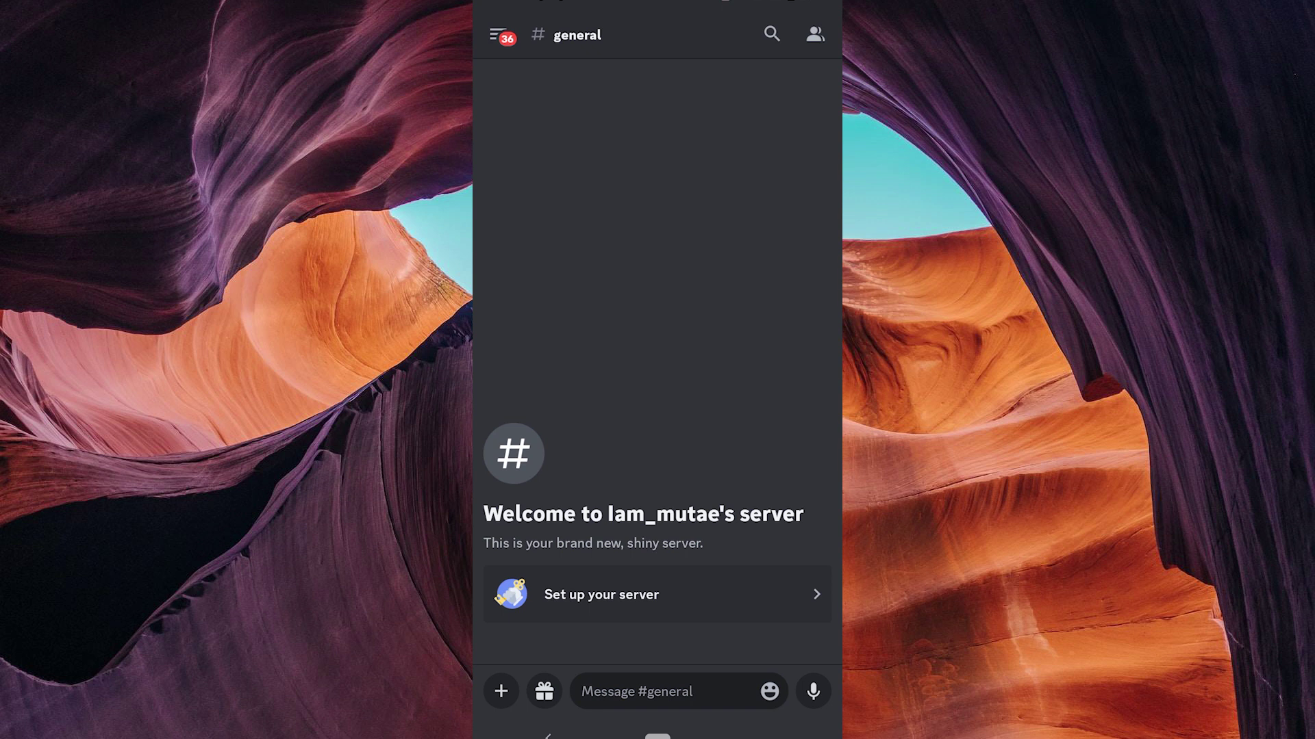
Step: Send 'Hello' in #general, then insert two self-mentions and erase them unsent
left_click(670, 690)
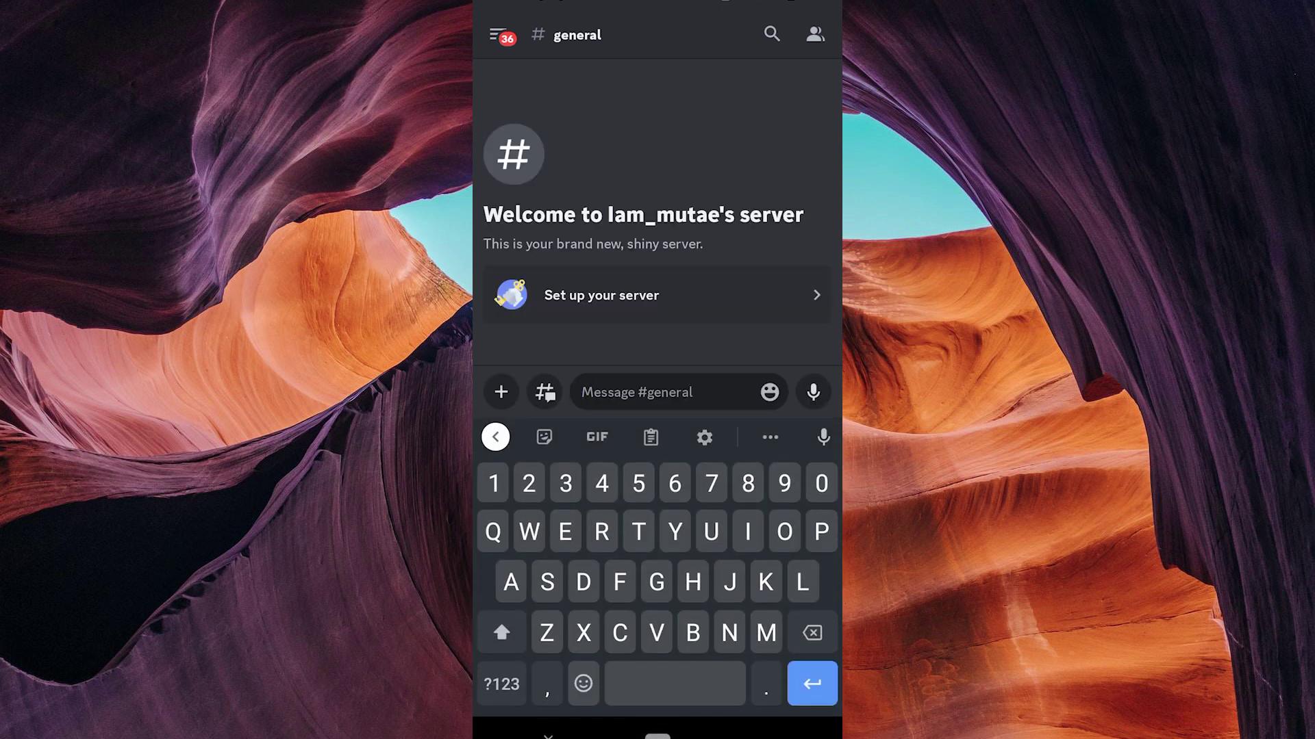
type("Hello")
left_click(813, 390)
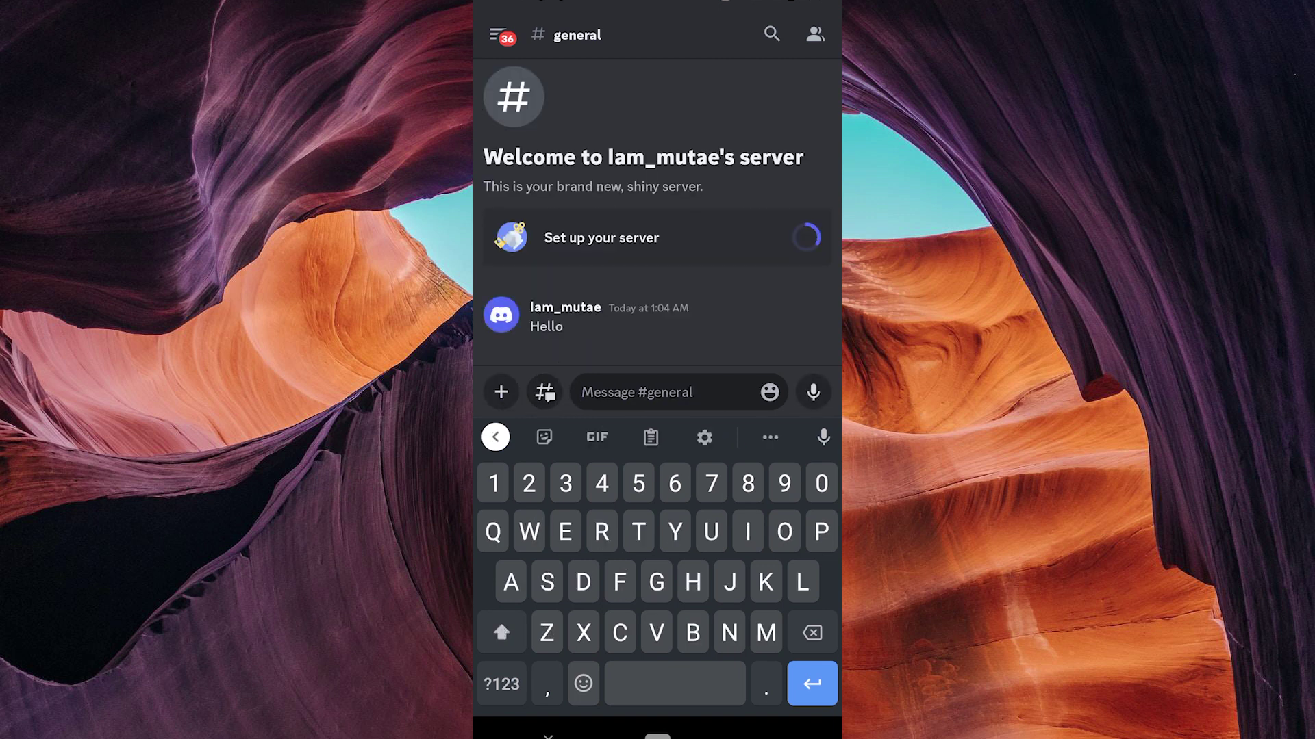
left_click(569, 311)
left_click(584, 312)
left_click(827, 639)
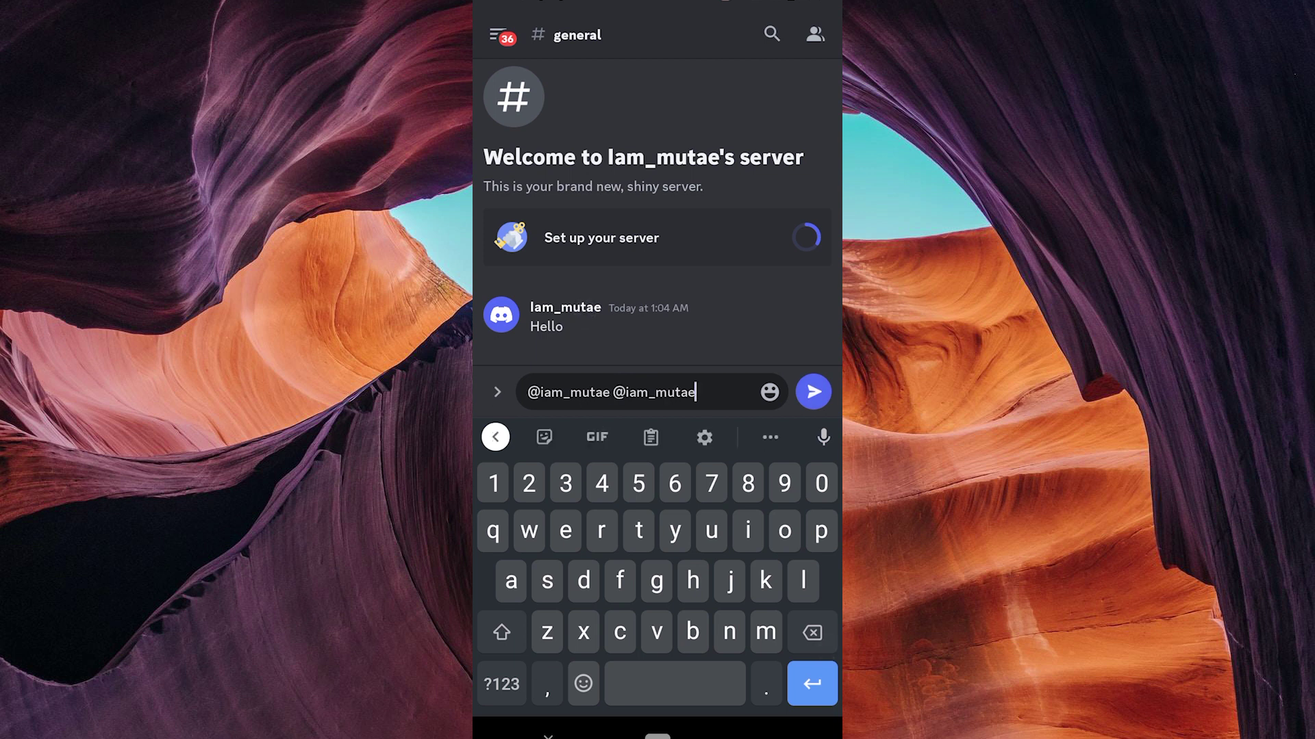
left_click(827, 640)
left_click(825, 638)
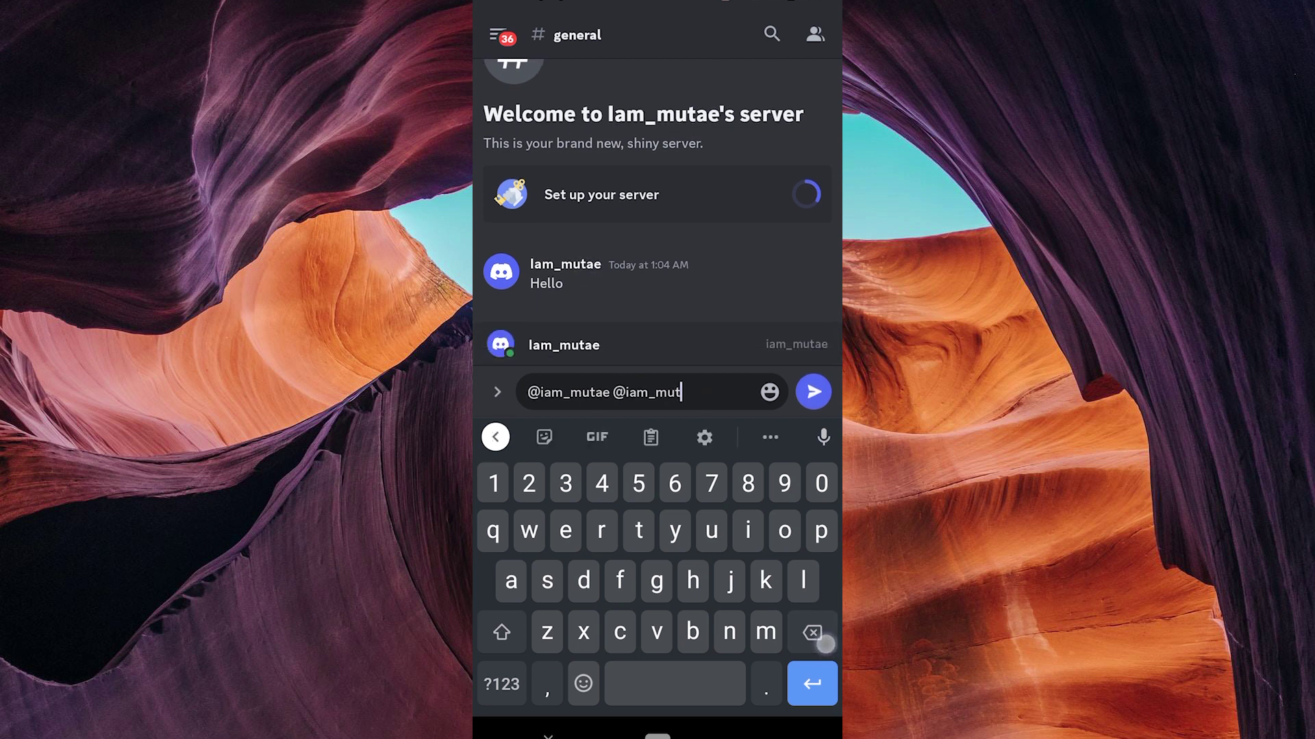
left_click(821, 637)
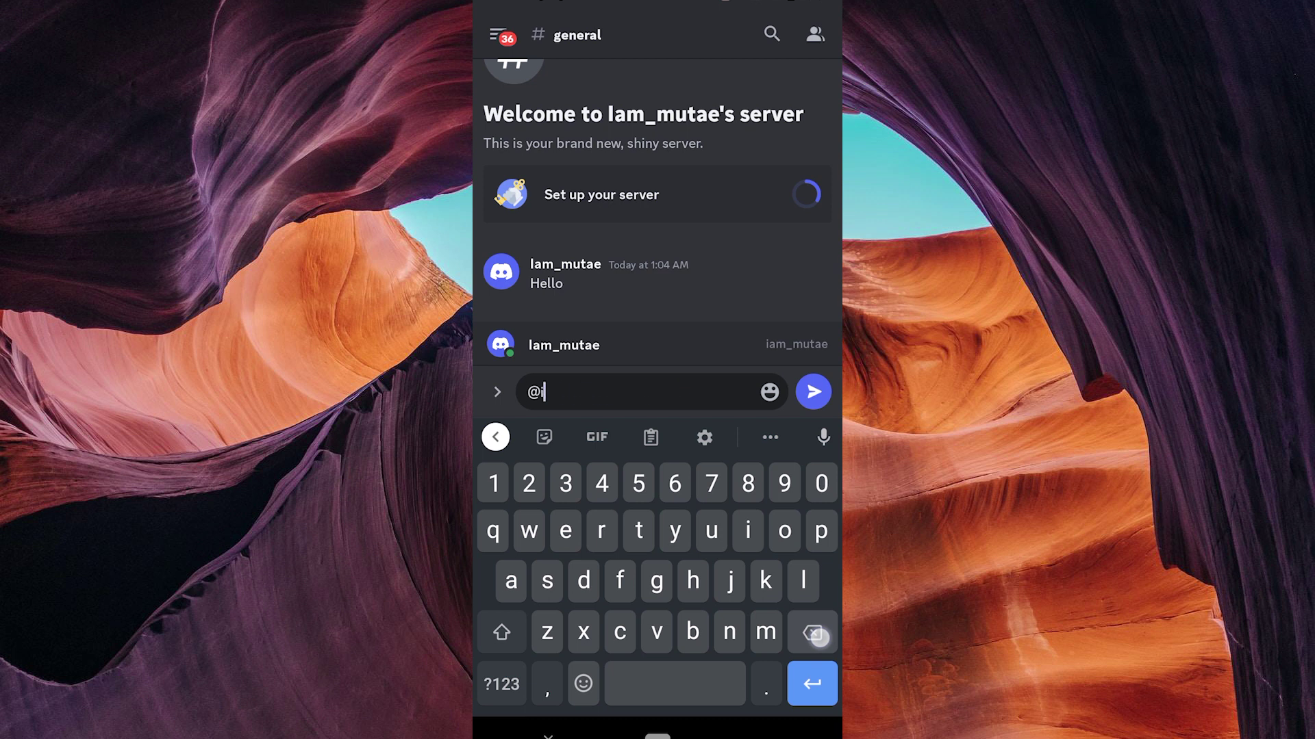